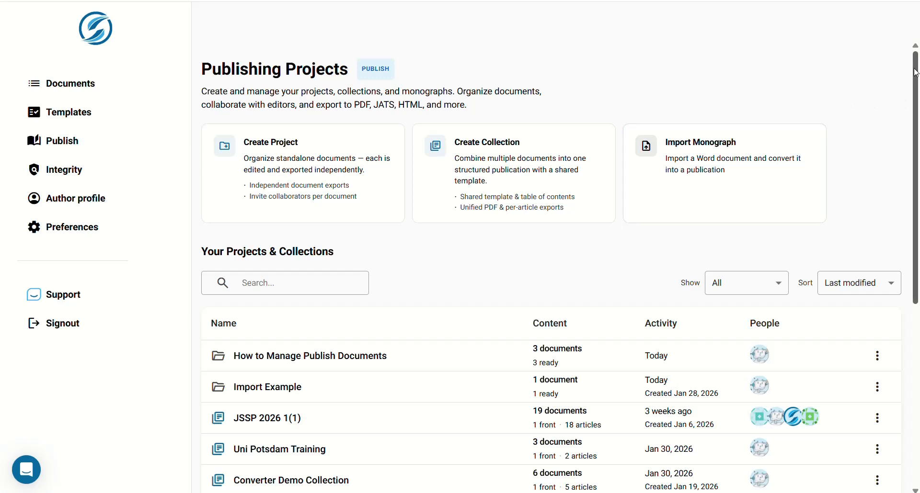
- Look through the lists of projects, collections and individual monographs on the Publishing Projects page
{"action": "left_click_drag", "start_coordinate": [915, 72], "coordinate": [901, 185]}
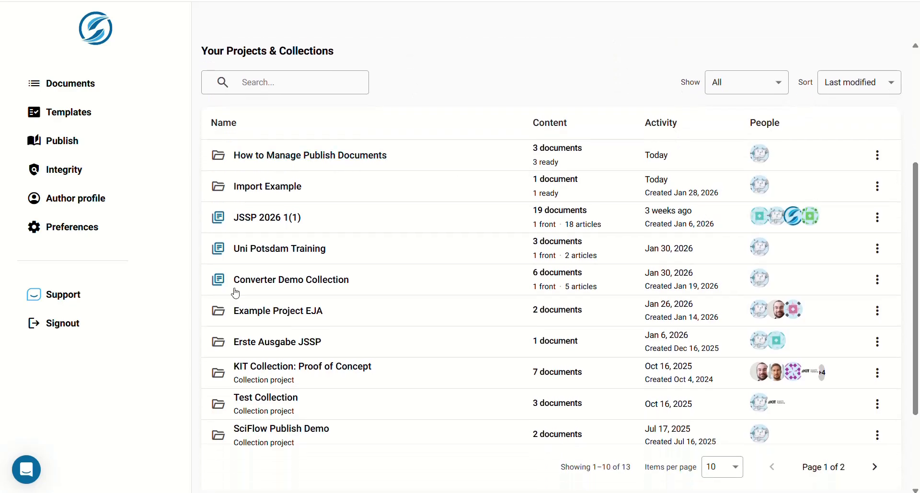
{"action": "scroll", "coordinate": [504, 268], "scroll_direction": "down", "scroll_amount": 3}
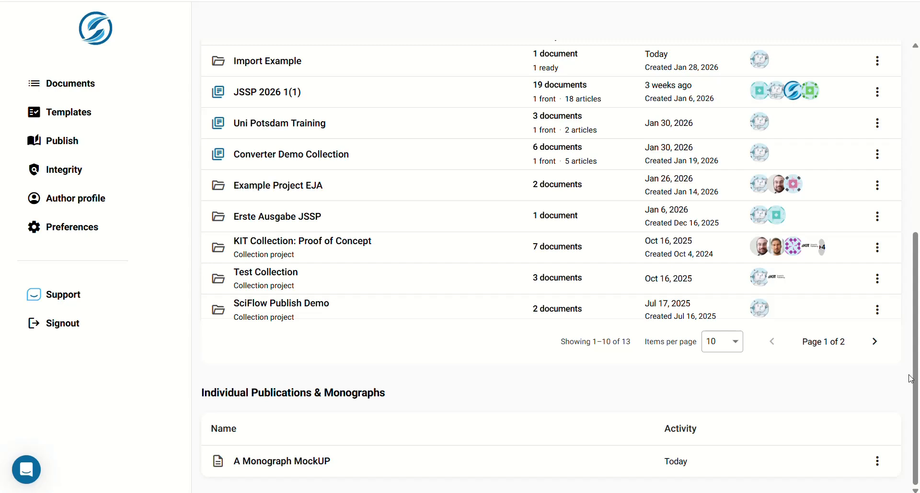
{"action": "left_click_drag", "start_coordinate": [912, 380], "coordinate": [917, 183]}
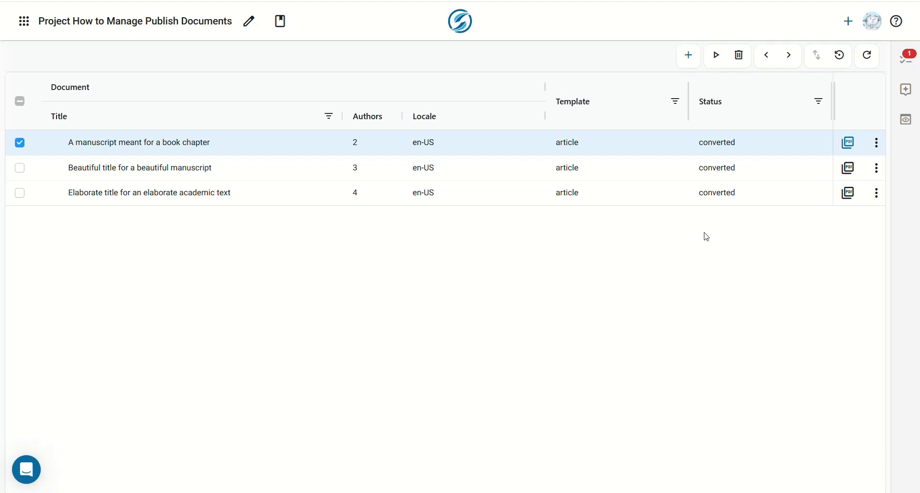
- Check the template field and the available locale options of "A manuscript meant for a book chapter" without changing them
{"action": "left_click", "coordinate": [575, 141]}
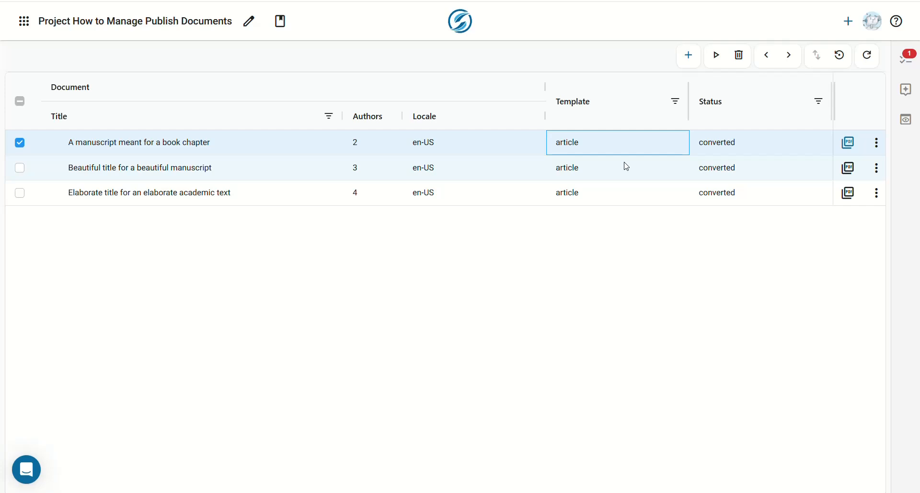
{"action": "key", "text": "Return"}
{"action": "key", "text": "Escape"}
{"action": "double_click", "coordinate": [461, 152]}
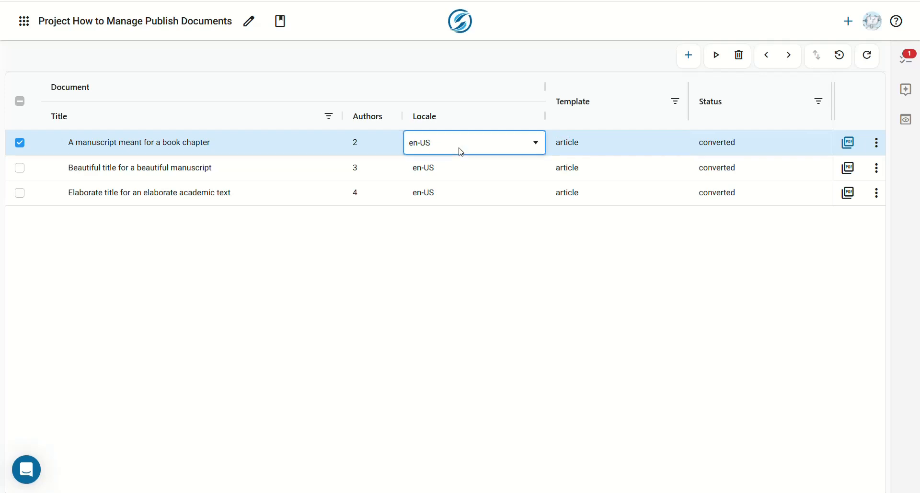
{"action": "left_click", "coordinate": [535, 149]}
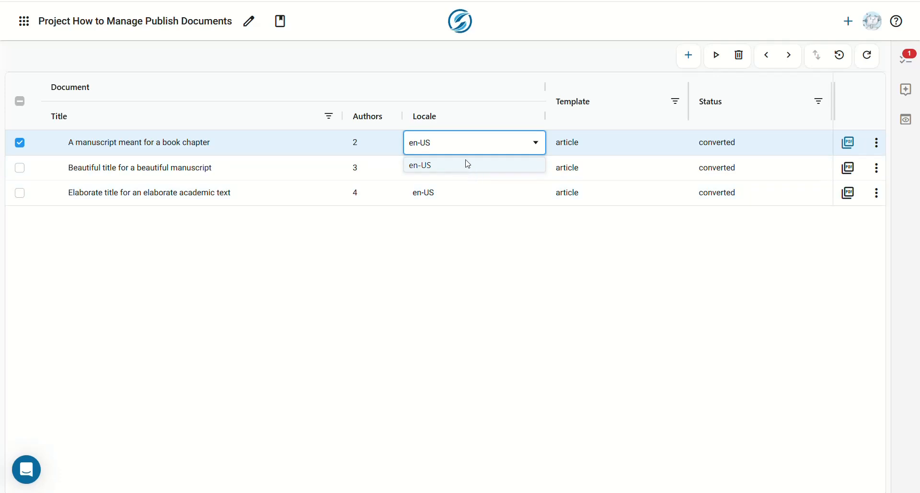
{"action": "left_click", "coordinate": [491, 284]}
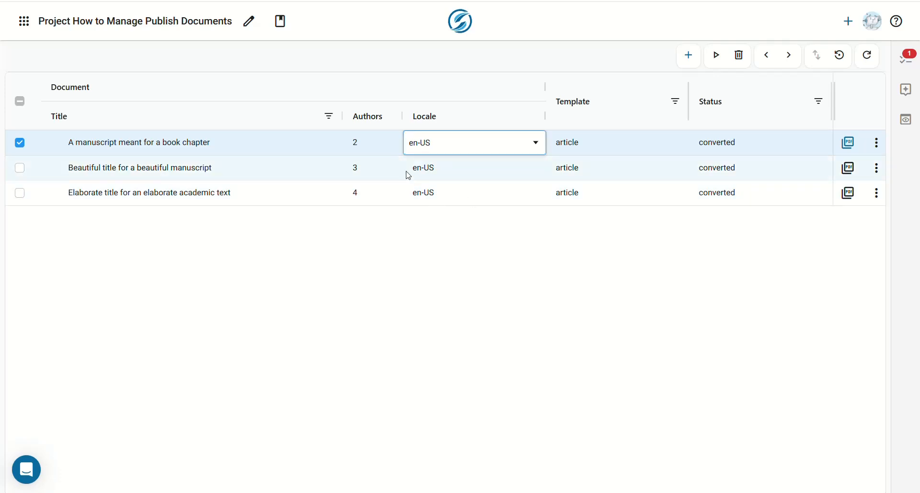
{"action": "left_click", "coordinate": [385, 150]}
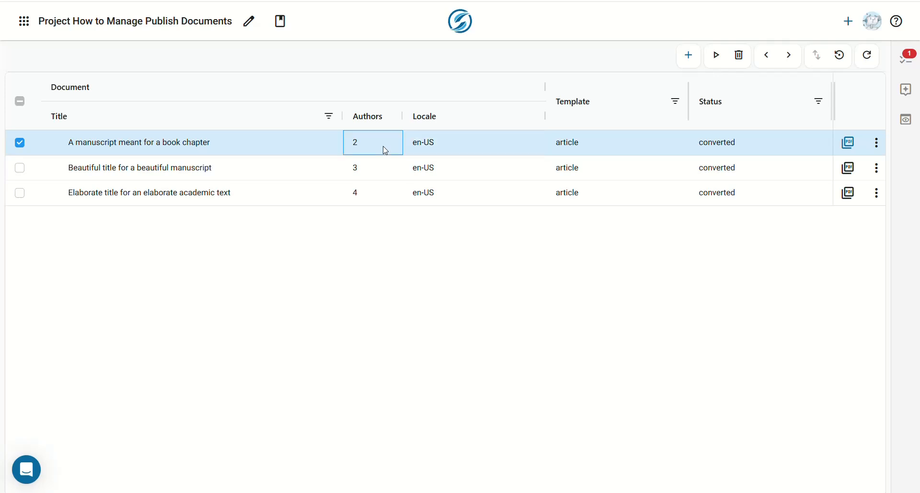
- Set the status of "A manuscript meant for a book chapter" to "To Do: Check the headings"
{"action": "left_click", "coordinate": [740, 150]}
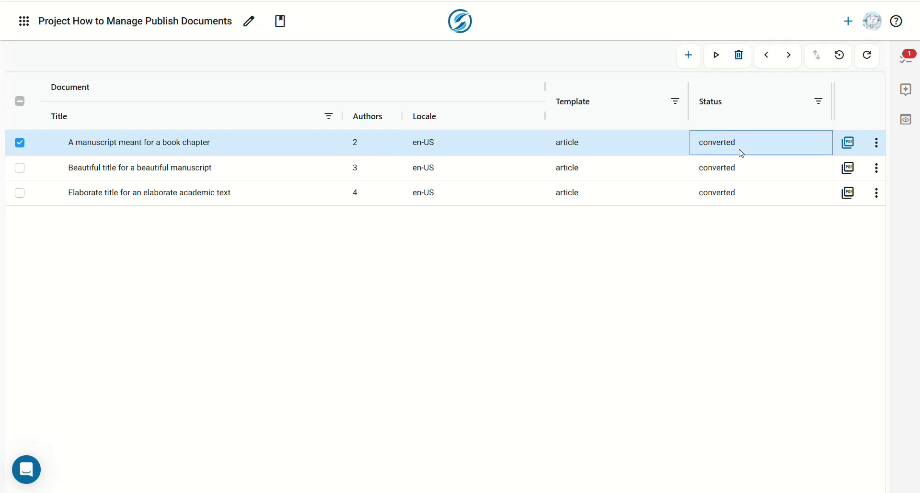
{"action": "double_click", "coordinate": [741, 153]}
{"action": "left_click", "coordinate": [740, 149]}
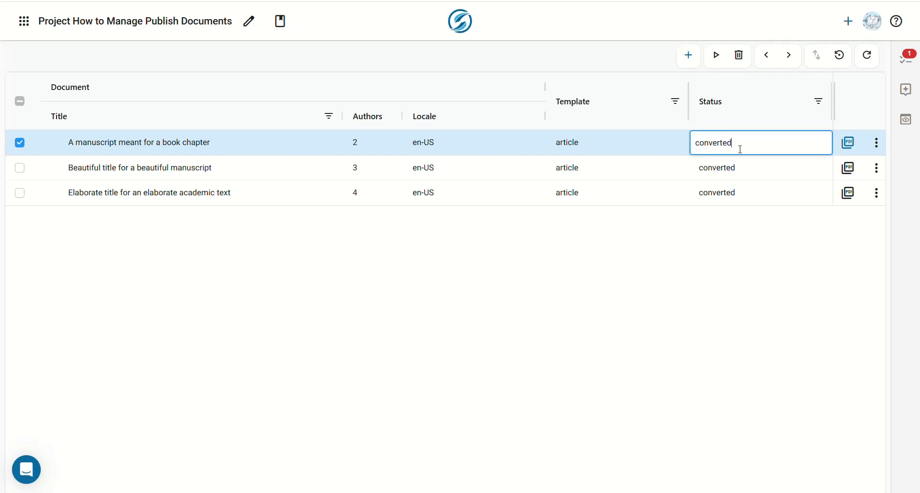
{"action": "double_click", "coordinate": [740, 149]}
{"action": "key", "text": "BackSpace"}
{"action": "type", "text": "To Do: Check the headings"}
{"action": "key", "text": "Return"}
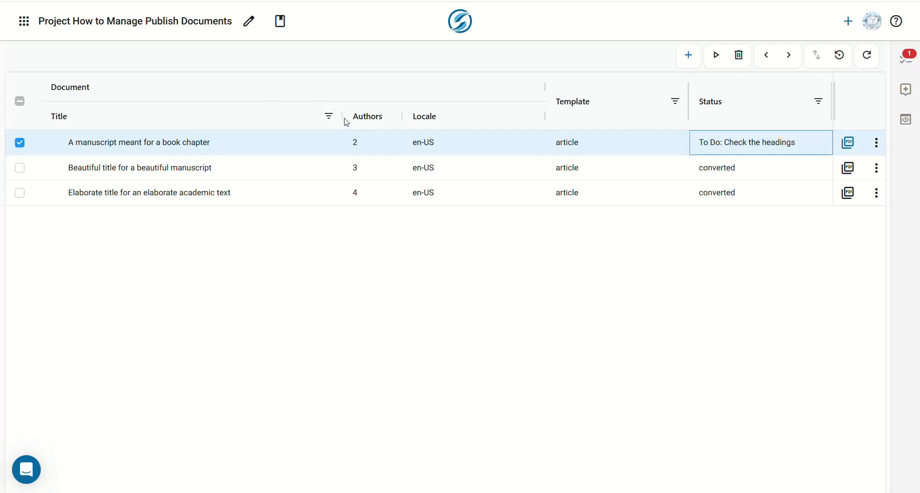
- Widen the Title column slightly and move the Authors column behind the Locale column
{"action": "mouse_move", "coordinate": [346, 122]}
{"action": "left_mouse_down"}
{"action": "mouse_move", "coordinate": [262, 116]}
{"action": "mouse_move", "coordinate": [342, 118]}
{"action": "left_mouse_up"}
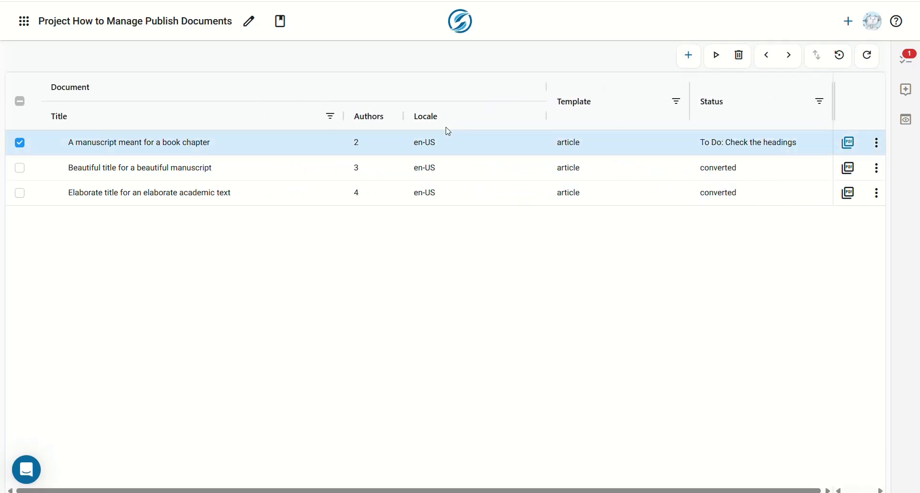
{"action": "left_click_drag", "start_coordinate": [367, 117], "coordinate": [479, 115]}
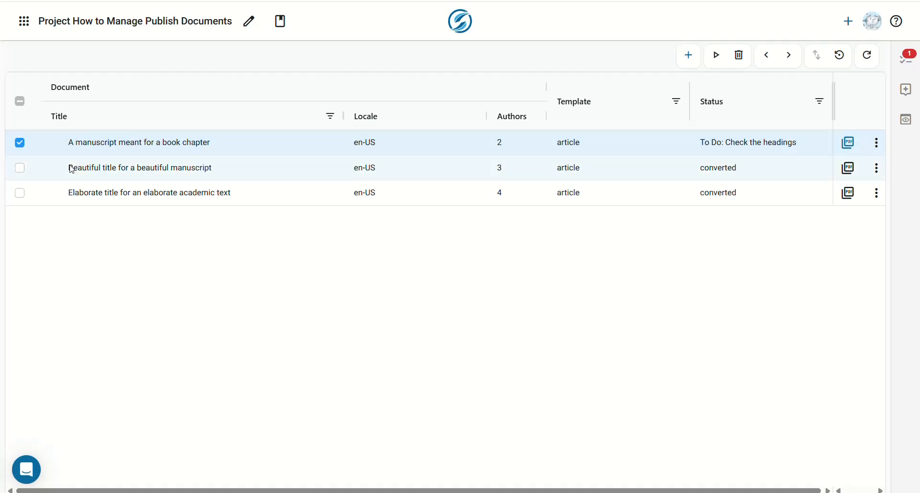
- Sort the documents by title in ascending and descending order, and remove the sorting again
{"action": "left_click", "coordinate": [193, 121]}
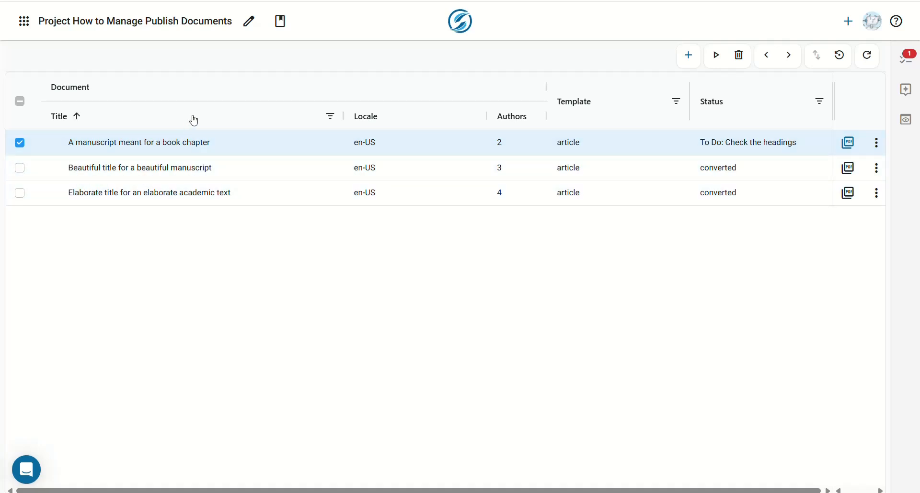
{"action": "left_click", "coordinate": [219, 120]}
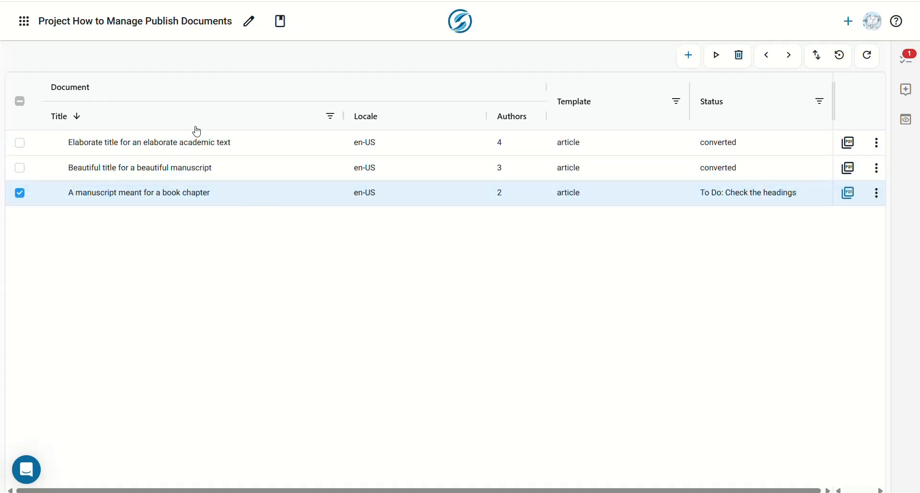
{"action": "left_click", "coordinate": [93, 124]}
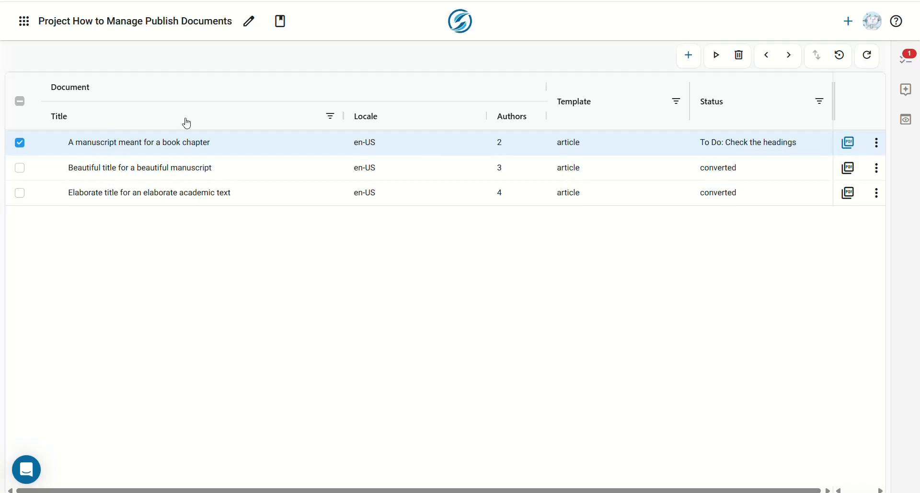
- Filter the documents to titles containing "Elaborate", and clear the title filter again
{"action": "left_click", "coordinate": [331, 119]}
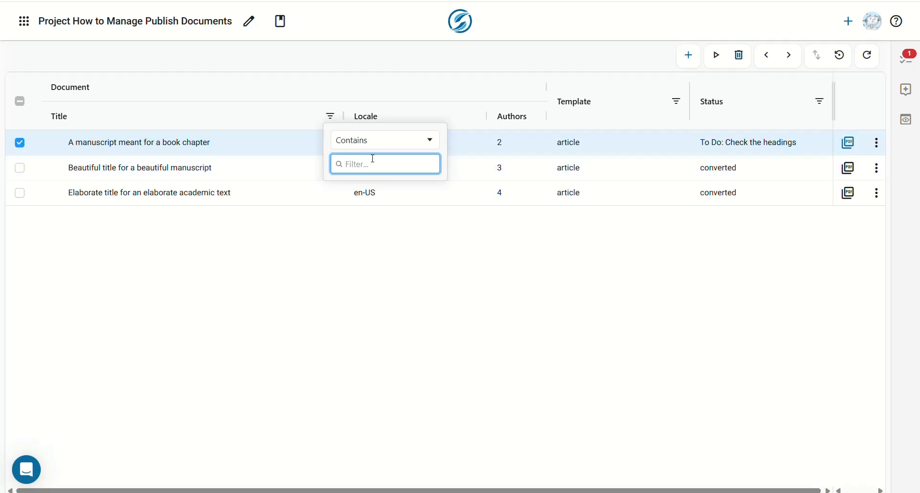
{"action": "type", "text": "Elaborate"}
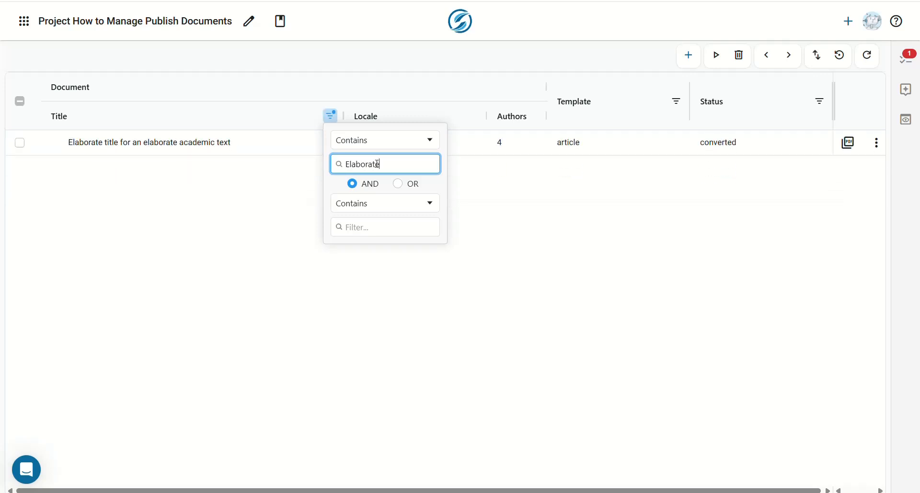
{"action": "left_click", "coordinate": [235, 209]}
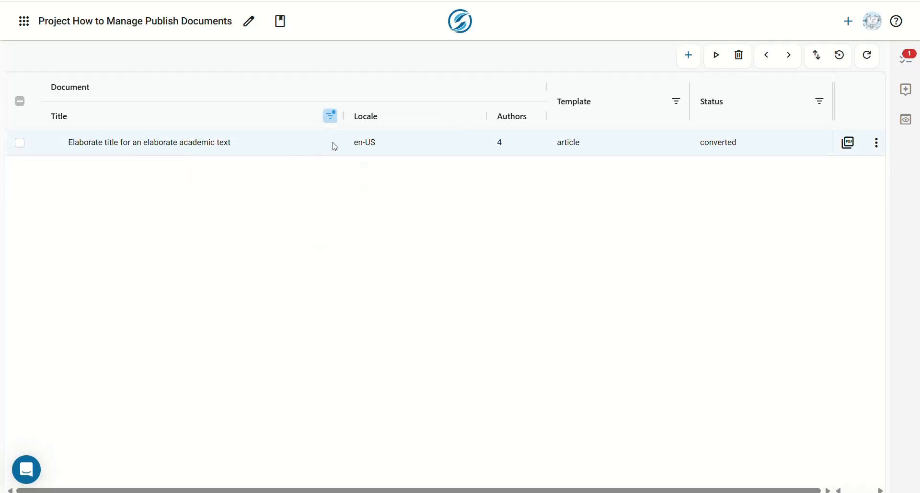
{"action": "left_click", "coordinate": [330, 116]}
{"action": "double_click", "coordinate": [391, 167]}
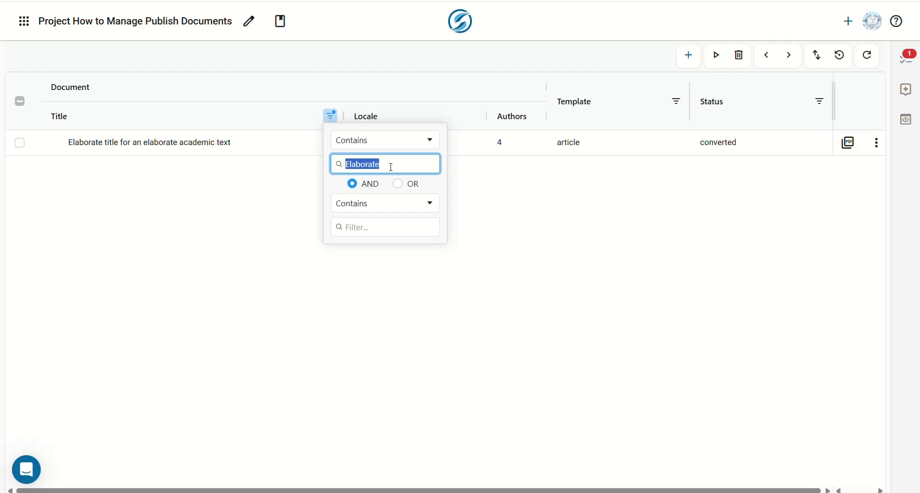
{"action": "key", "text": "BackSpace"}
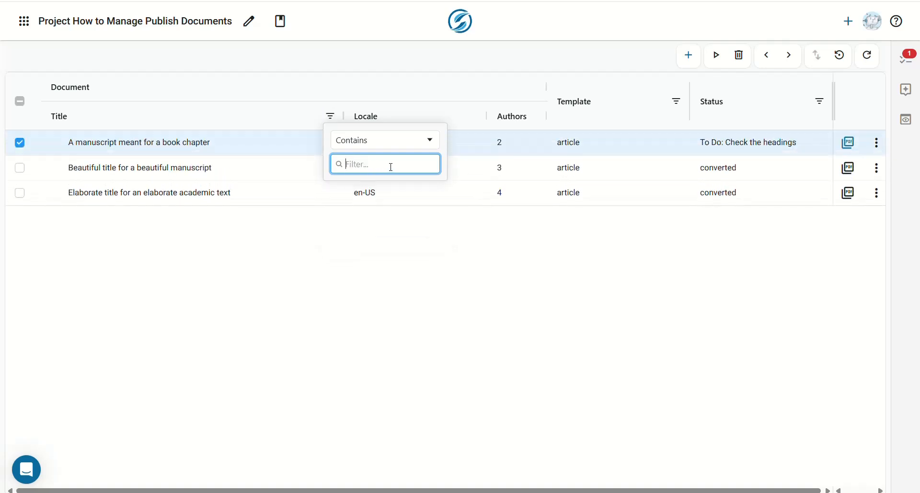
{"action": "left_click", "coordinate": [388, 273]}
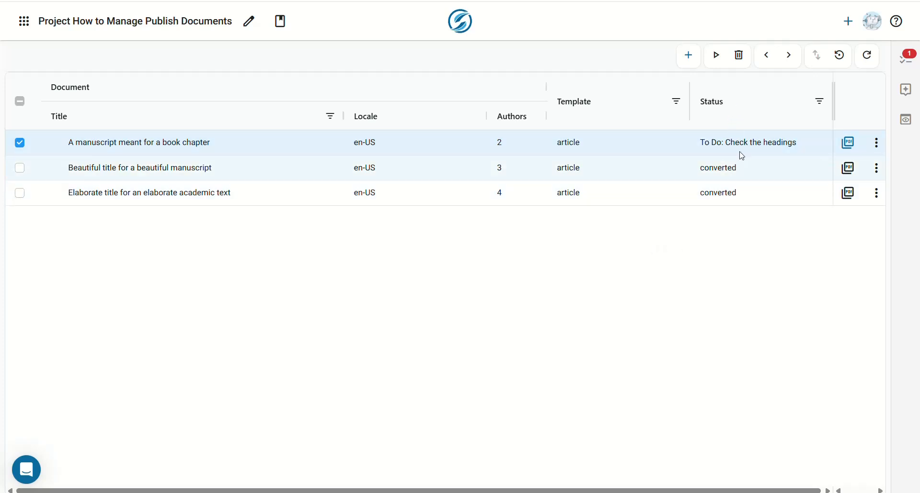
- Filter the documents to statuses containing "To Do", and clear the status filter again
{"action": "left_click", "coordinate": [819, 101]}
{"action": "type", "text": "To DO"}
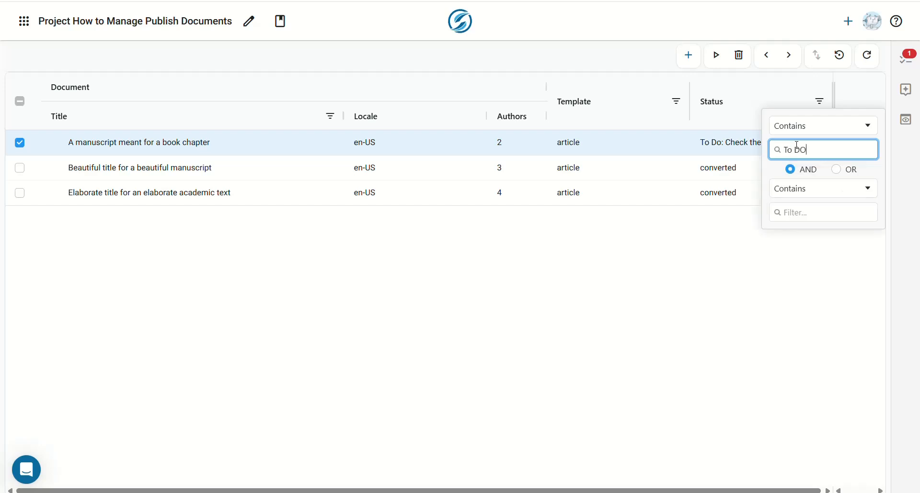
{"action": "key", "text": "BackSpace"}
{"action": "type", "text": "o Do"}
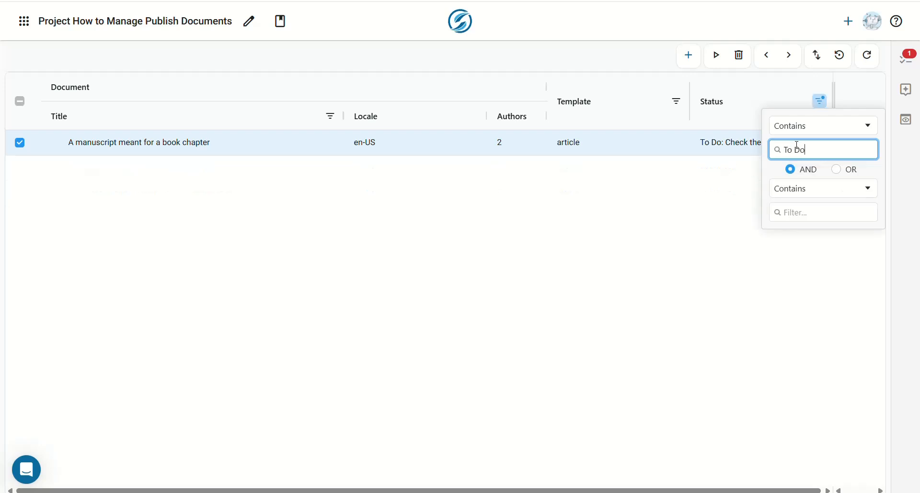
{"action": "left_click", "coordinate": [720, 223]}
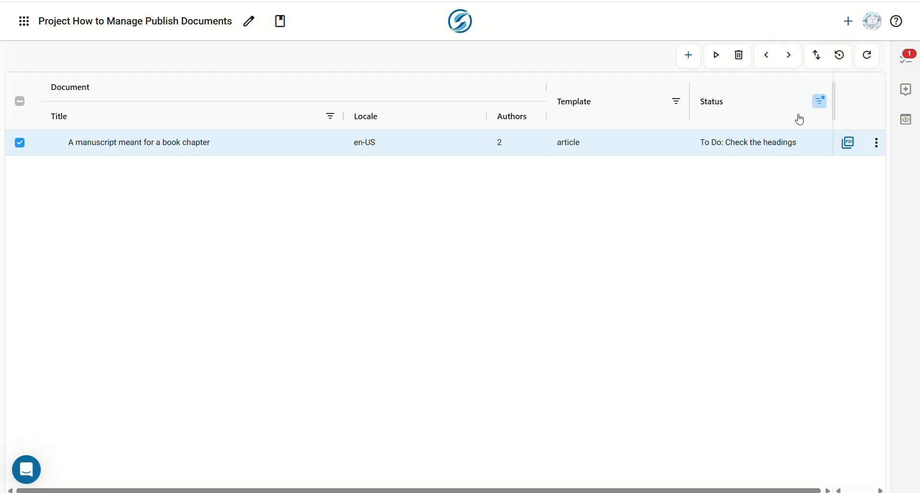
{"action": "left_click", "coordinate": [819, 101]}
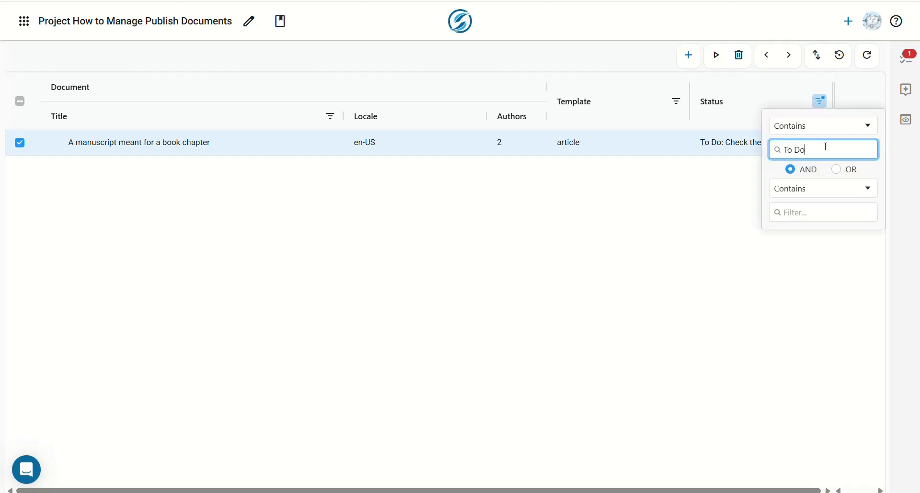
{"action": "triple_click", "coordinate": [830, 144]}
{"action": "key", "text": "BackSpace"}
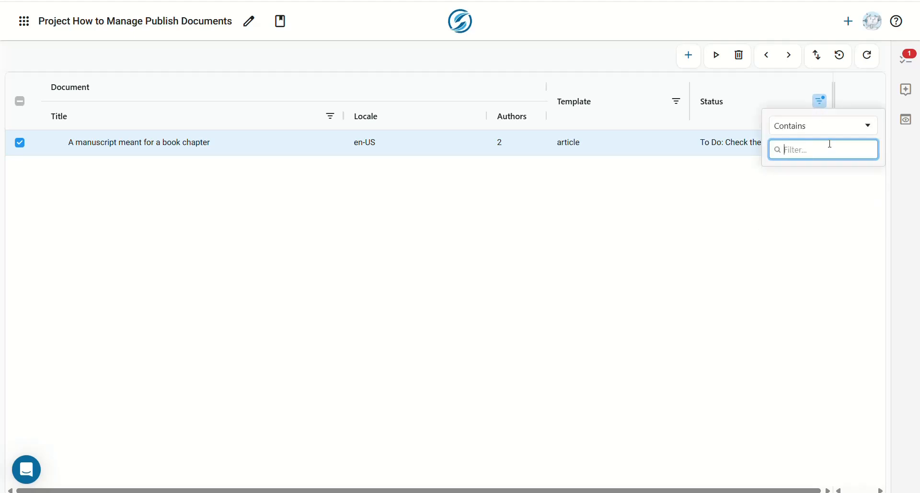
{"action": "left_click", "coordinate": [530, 254]}
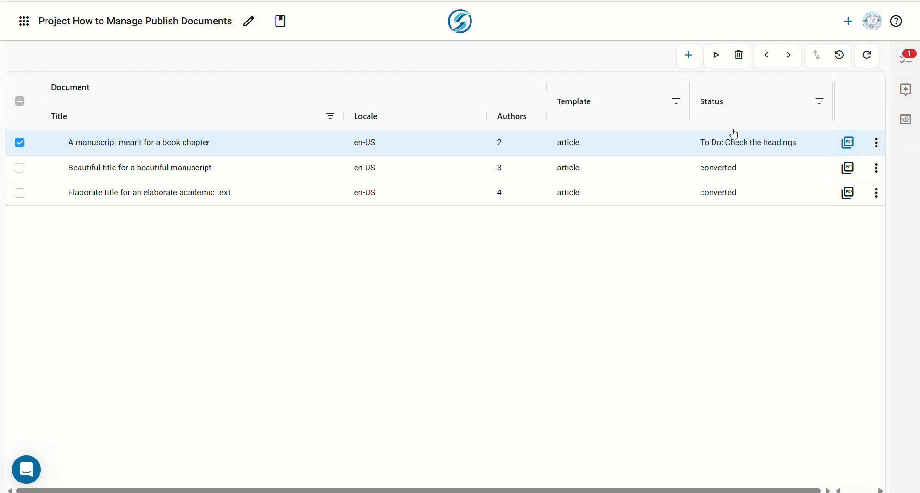
- Open "A manuscript meant for a book chapter" for editing from its row in the project
{"action": "left_click", "coordinate": [877, 147]}
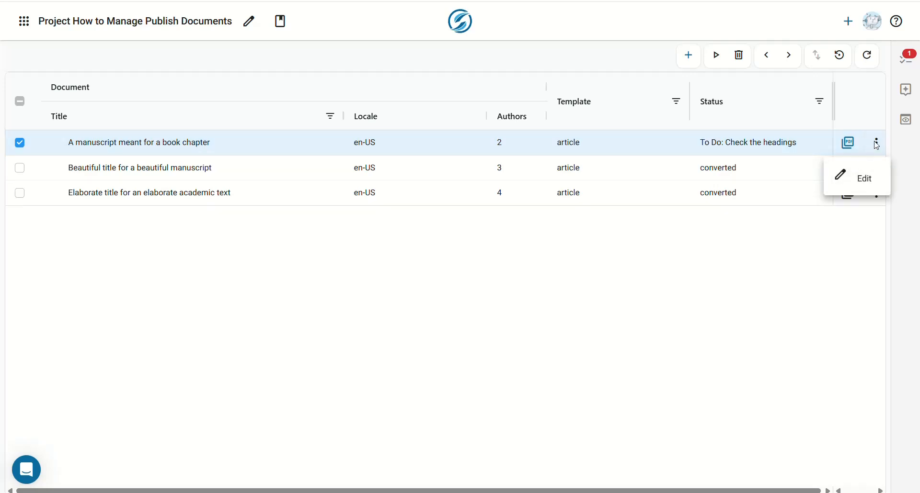
{"action": "left_click", "coordinate": [856, 185]}
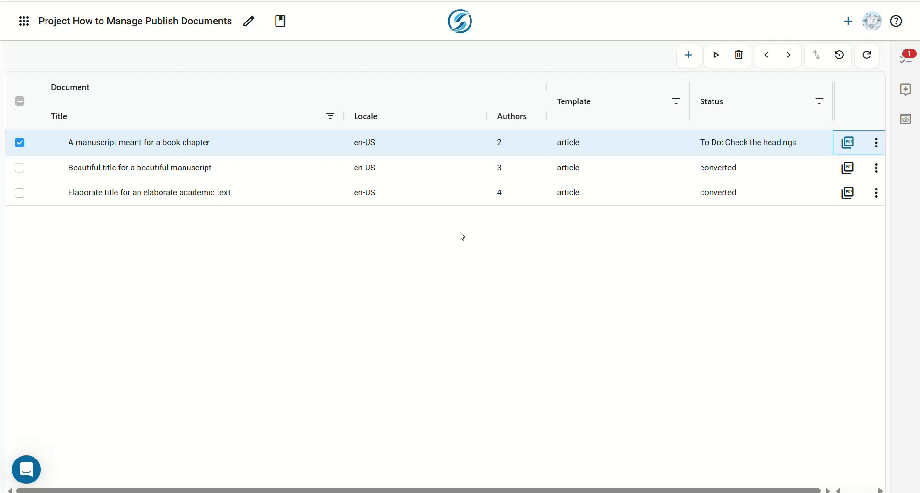
- Open the PDF preview of "A manuscript meant for a book chapter" and view it in a widened pane at 70% zoom
{"action": "left_click", "coordinate": [852, 150]}
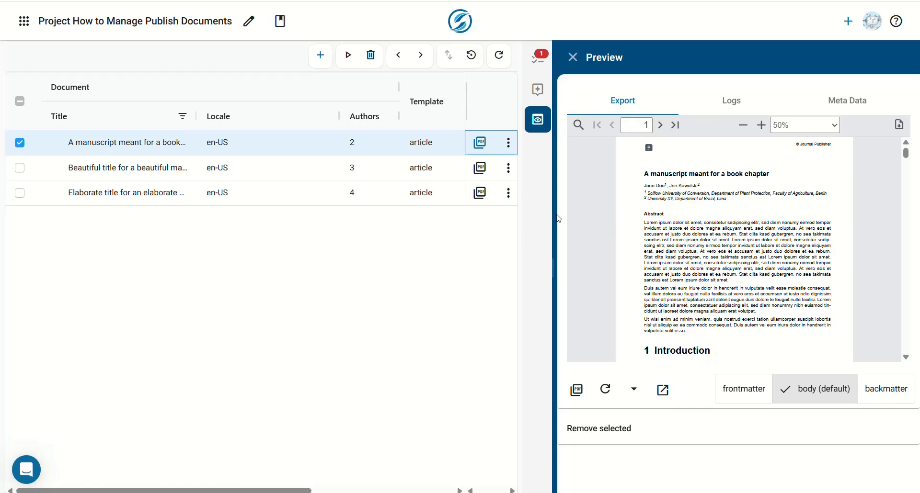
{"action": "left_click_drag", "start_coordinate": [552, 213], "coordinate": [412, 211]}
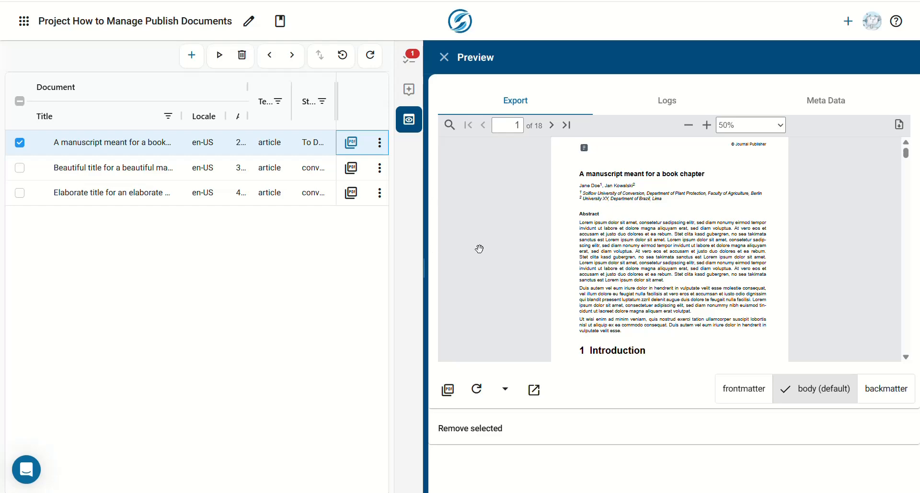
{"action": "left_click", "coordinate": [708, 126]}
{"action": "left_click", "coordinate": [707, 126]}
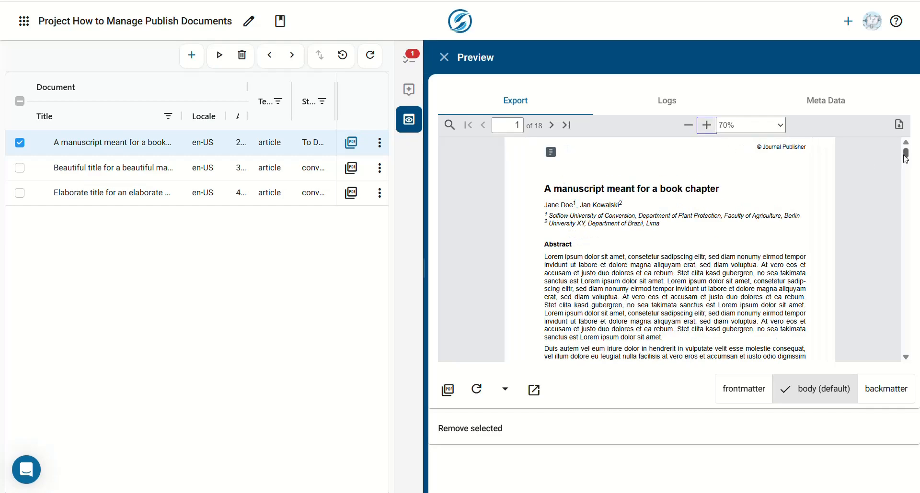
{"action": "scroll", "coordinate": [908, 165], "scroll_direction": "down", "scroll_amount": 5}
{"action": "mouse_move", "coordinate": [909, 165]}
{"action": "left_mouse_down"}
{"action": "mouse_move", "coordinate": [905, 215]}
{"action": "mouse_move", "coordinate": [906, 151]}
{"action": "left_mouse_up"}
- Narrow the preview pane to reveal more of the document table and reduce the PDF zoom to 50%
{"action": "left_click_drag", "start_coordinate": [424, 208], "coordinate": [553, 207]}
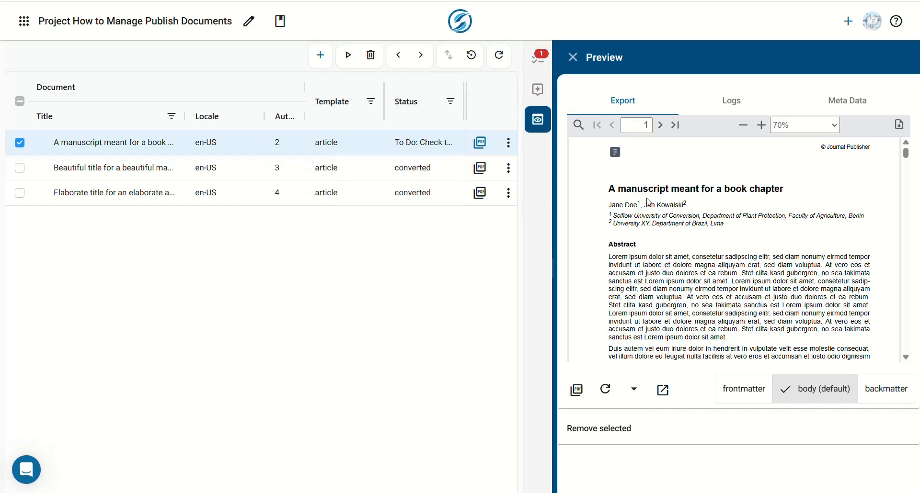
{"action": "left_click", "coordinate": [743, 125]}
{"action": "left_click", "coordinate": [742, 125]}
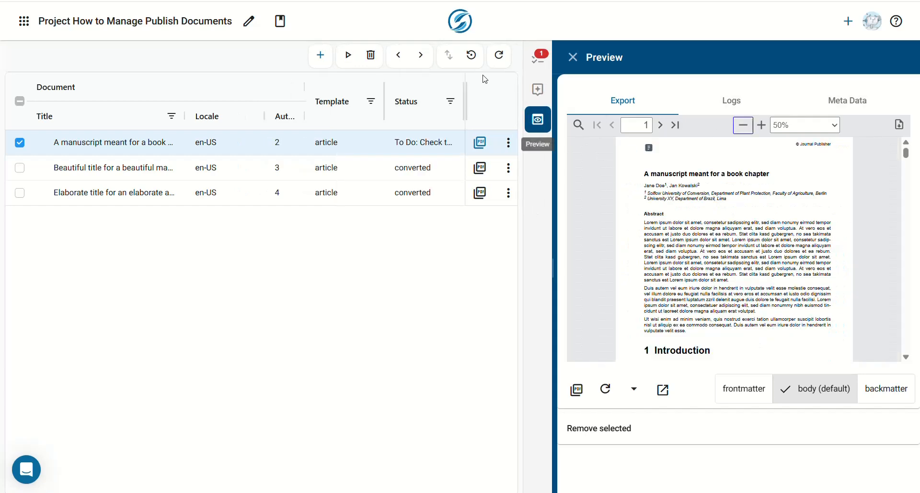
- Move the preview to the next document and back, and view the row options of "Beautiful title for a beautiful manuscript"
{"action": "left_click", "coordinate": [508, 168]}
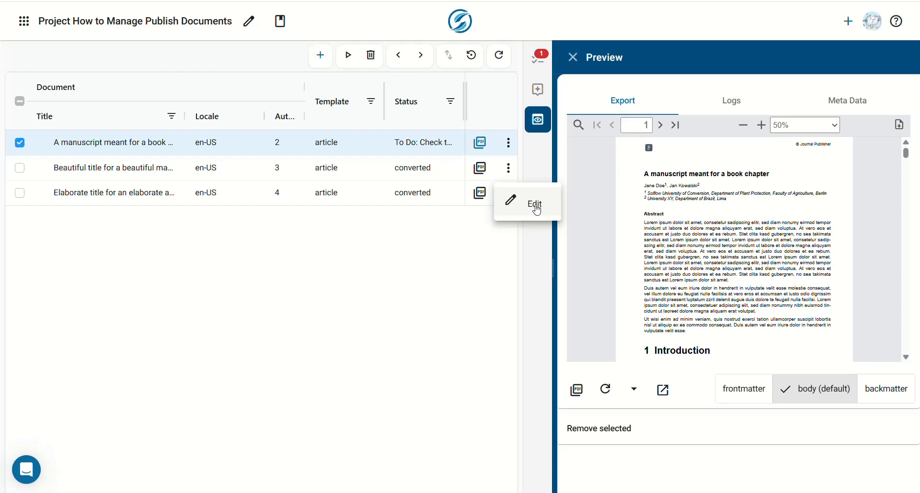
{"action": "left_click", "coordinate": [478, 254]}
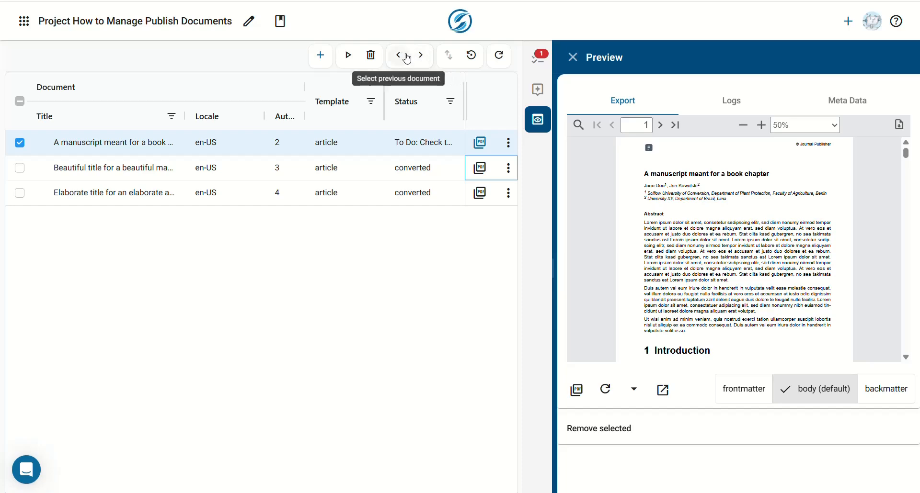
{"action": "left_click", "coordinate": [422, 57]}
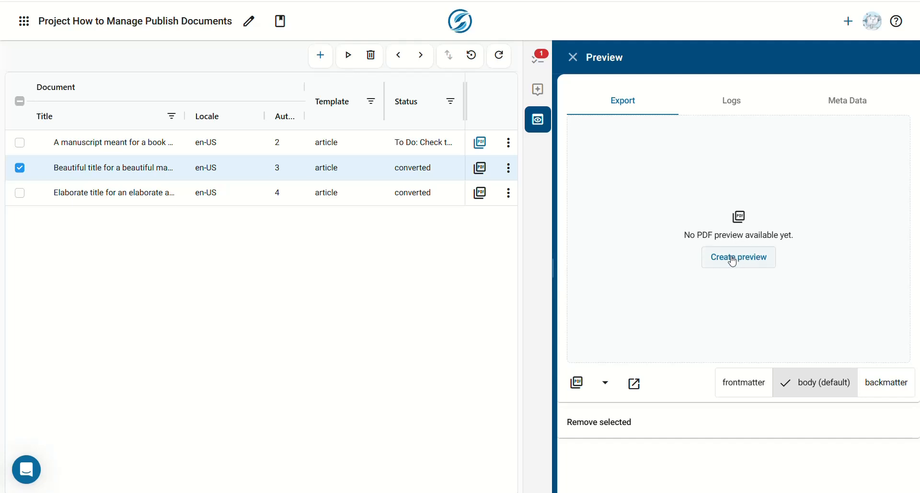
{"action": "left_click", "coordinate": [399, 56]}
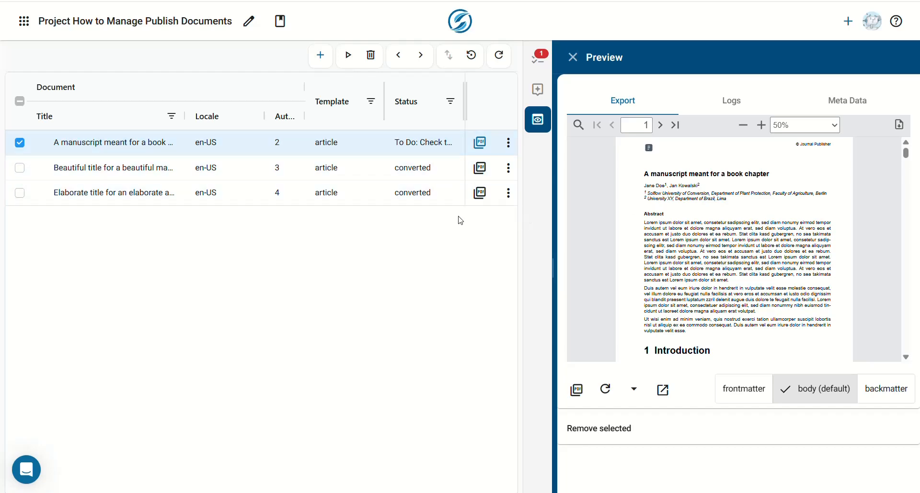
{"action": "left_click", "coordinate": [509, 172]}
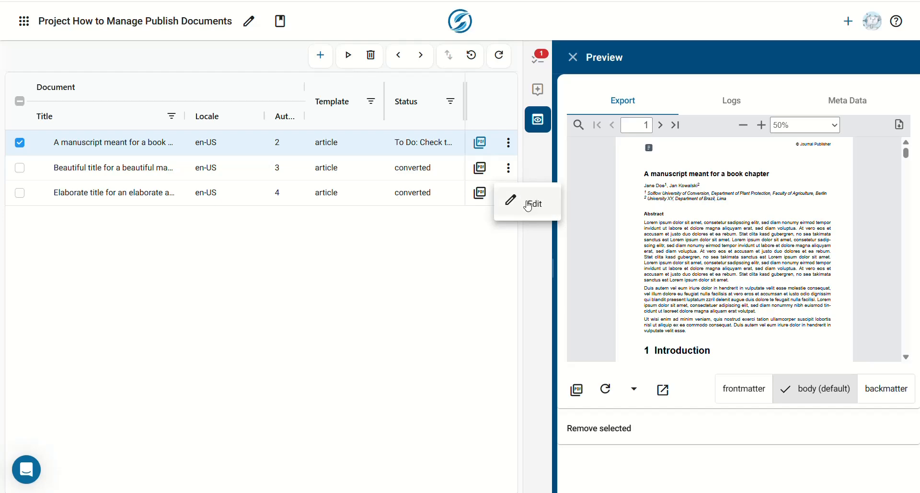
{"action": "left_click", "coordinate": [409, 290]}
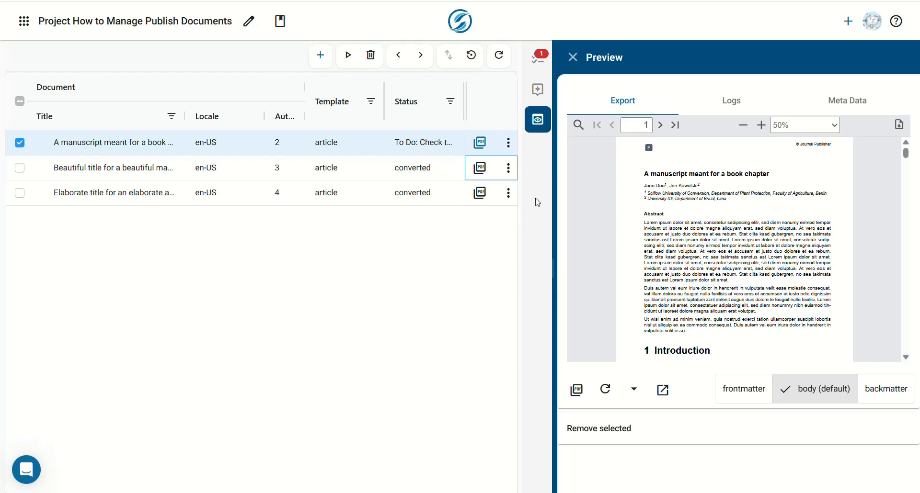
- View the list of uploaded manuscripts, close it, and look at the options for adding documents to the project
{"action": "left_click", "coordinate": [541, 93]}
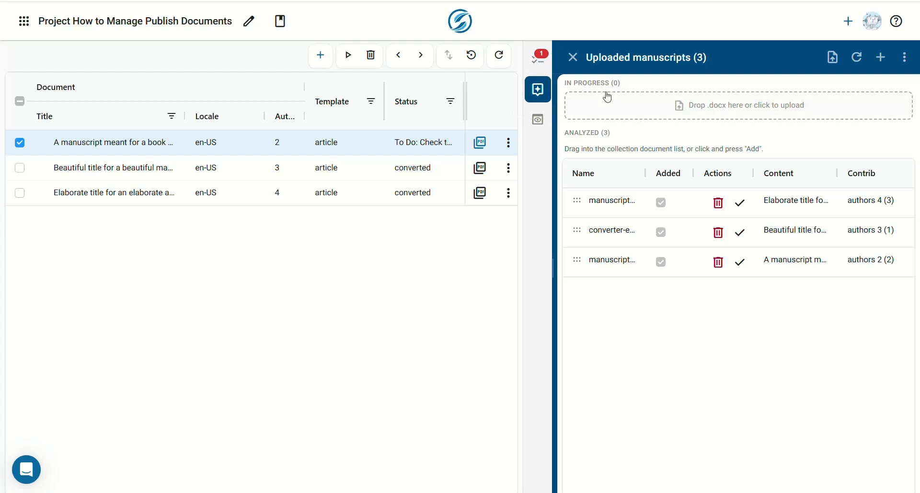
{"action": "left_click", "coordinate": [538, 92]}
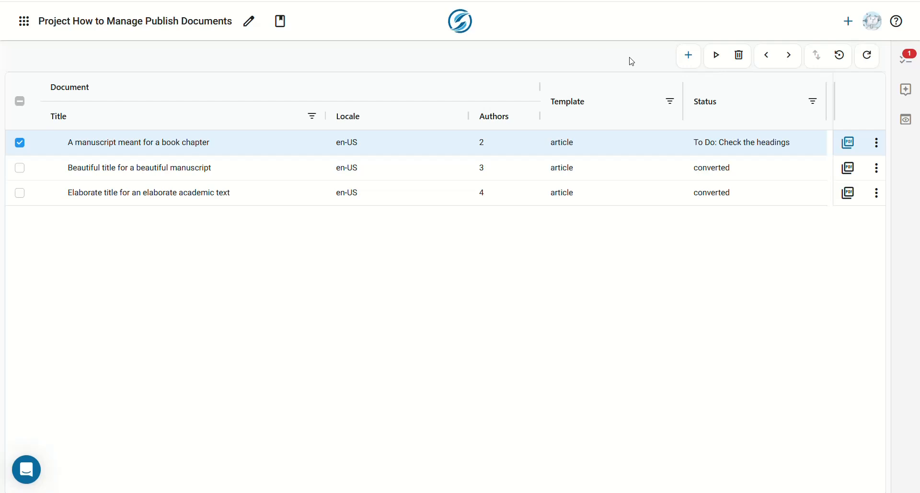
{"action": "left_click", "coordinate": [690, 57]}
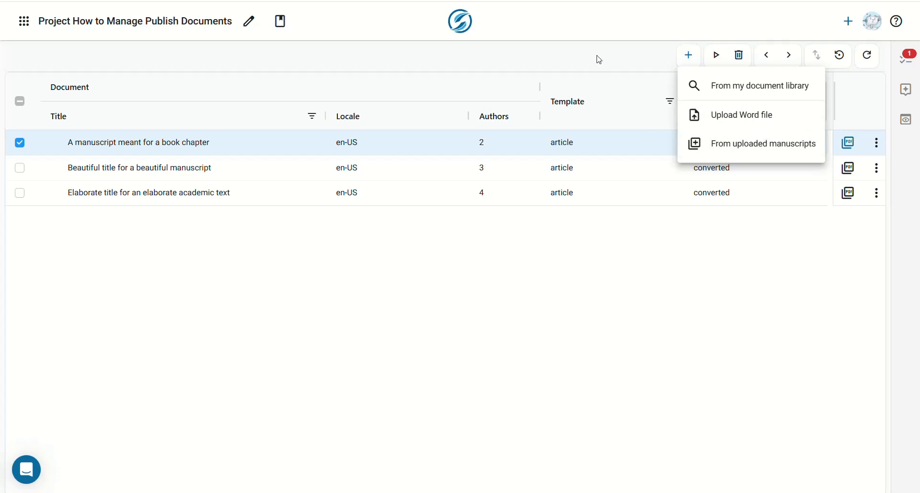
{"action": "left_click", "coordinate": [619, 58]}
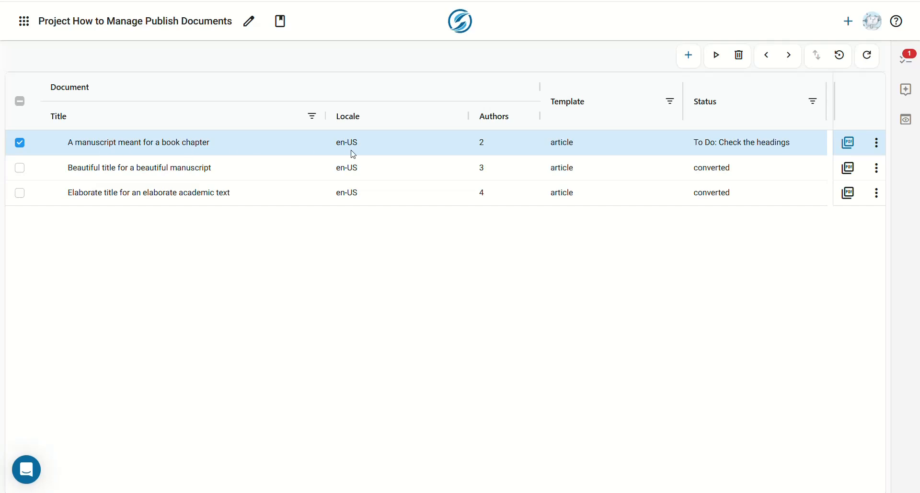
- Select all three documents in the project and view the actions available for the selection
{"action": "left_click", "coordinate": [20, 172]}
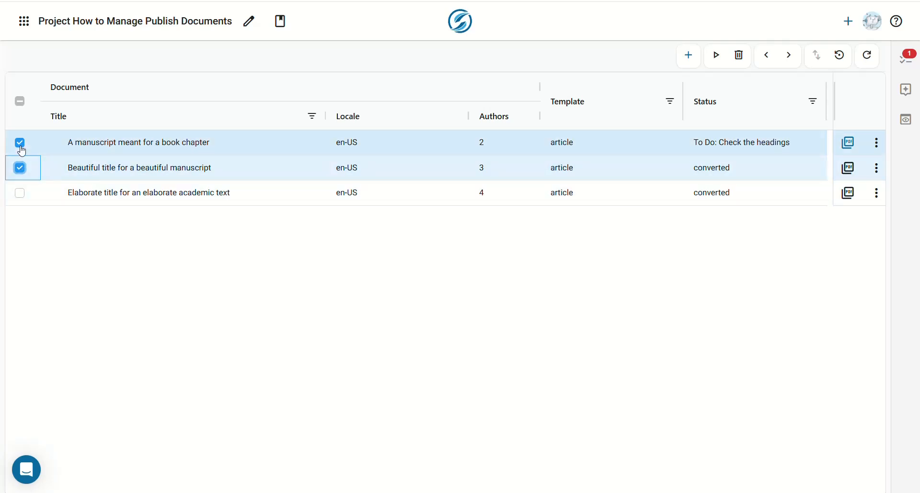
{"action": "left_click", "coordinate": [20, 102]}
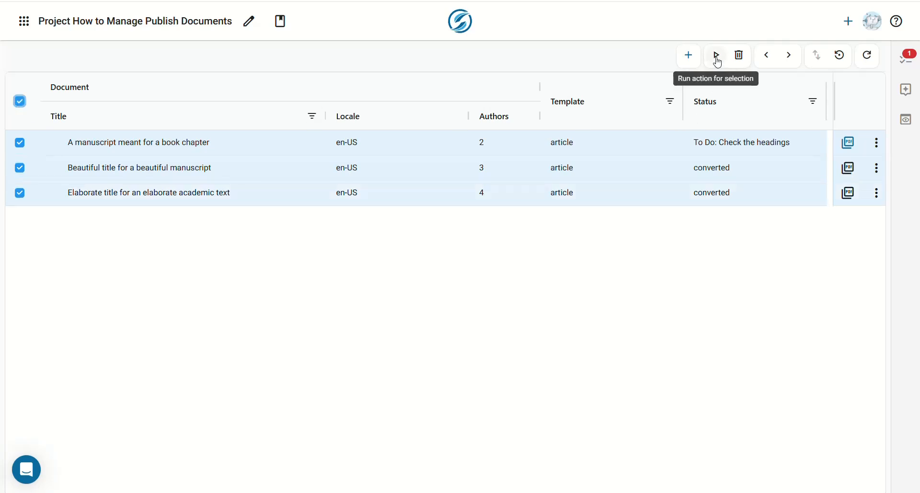
{"action": "left_click", "coordinate": [717, 60]}
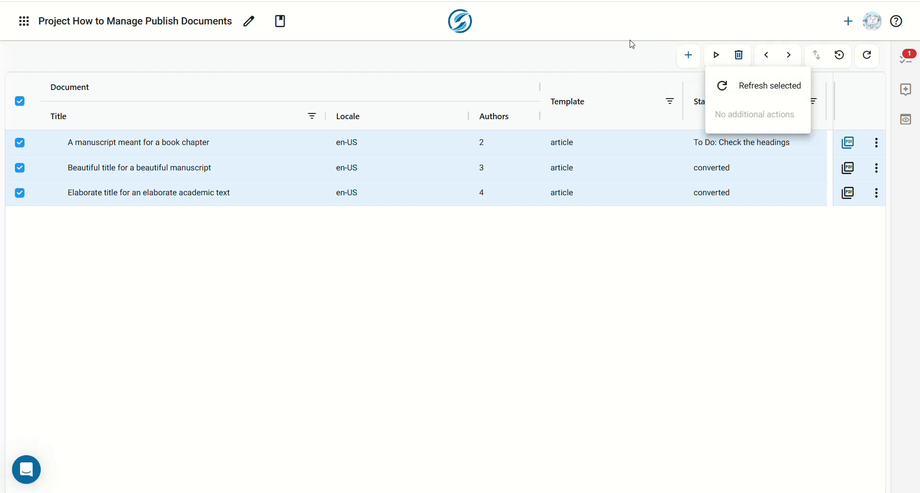
{"action": "left_click", "coordinate": [640, 52]}
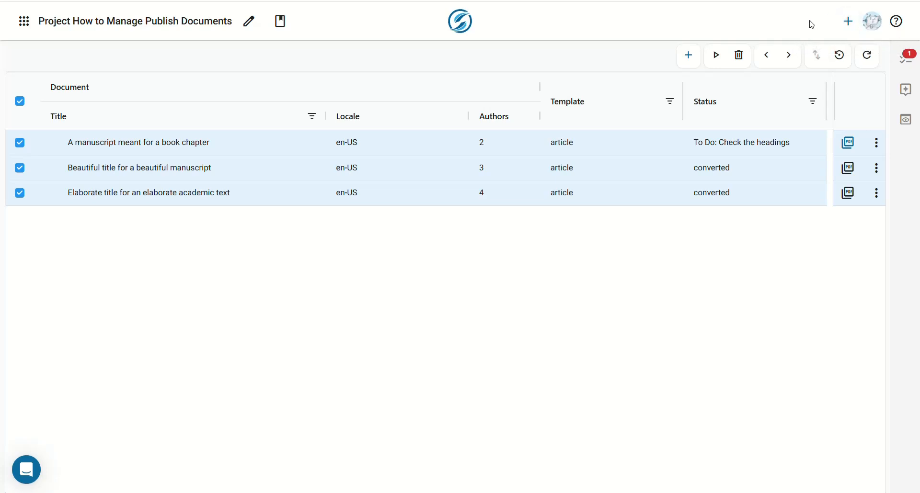
- Start adding a user to the project, change the role from author to editor, and close the form without adding anyone
{"action": "left_click", "coordinate": [847, 22]}
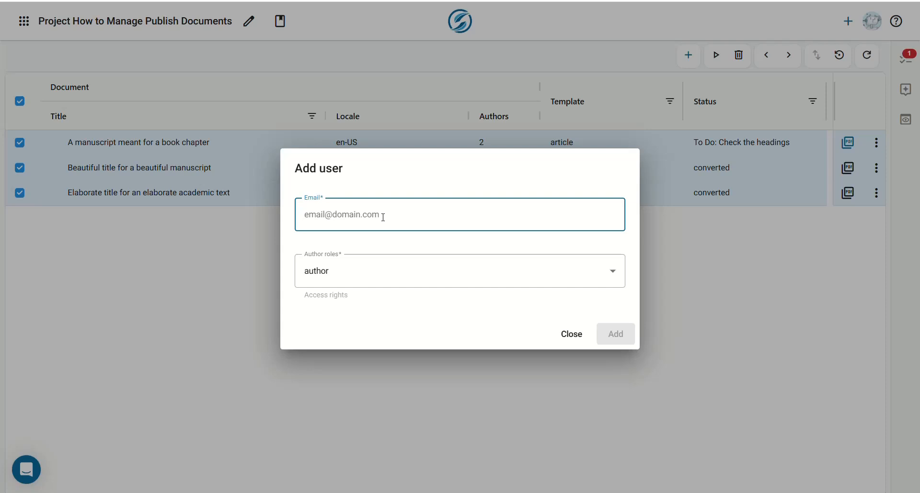
{"action": "left_click", "coordinate": [346, 272]}
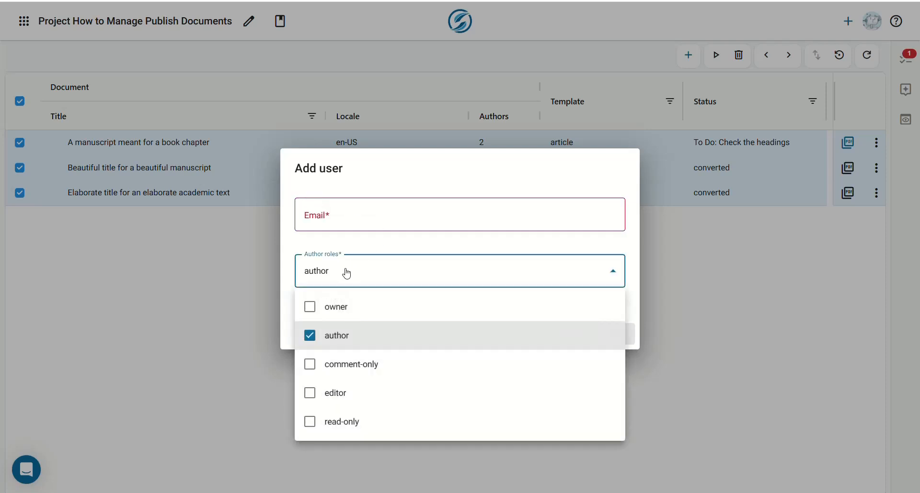
{"action": "left_click", "coordinate": [334, 336]}
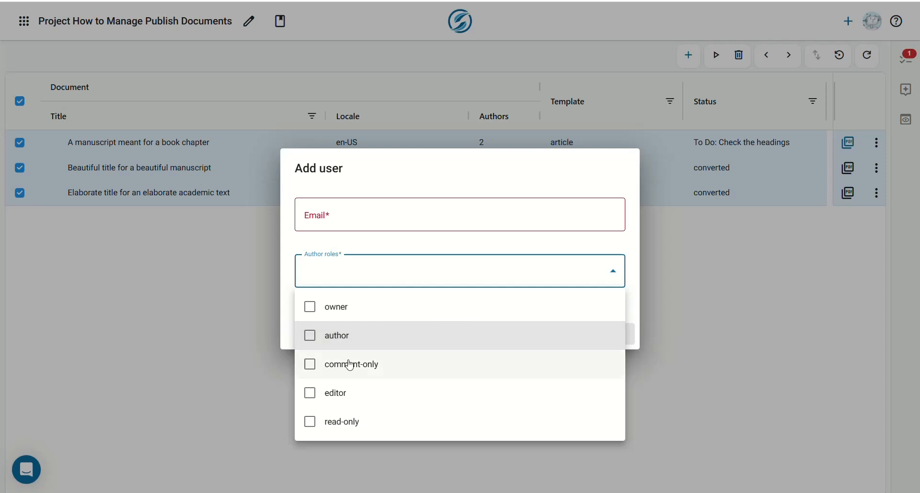
{"action": "left_click", "coordinate": [307, 393]}
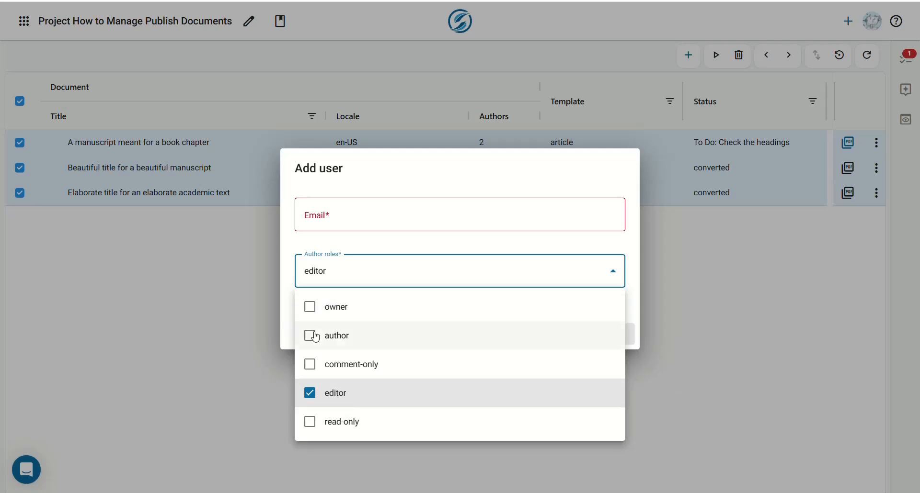
{"action": "left_click", "coordinate": [291, 243]}
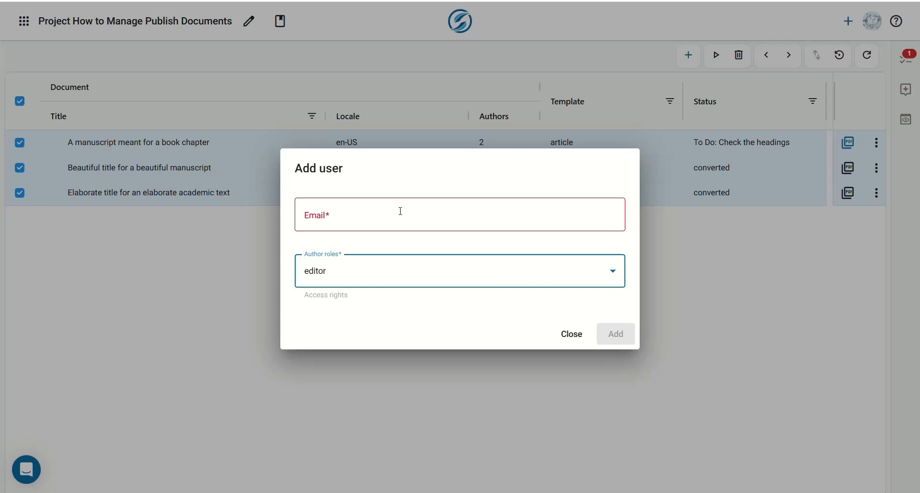
{"action": "left_click", "coordinate": [570, 340]}
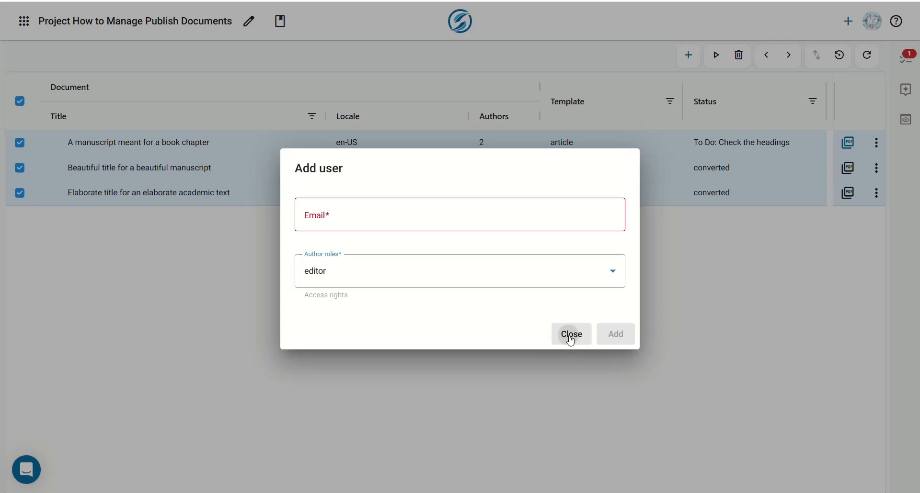